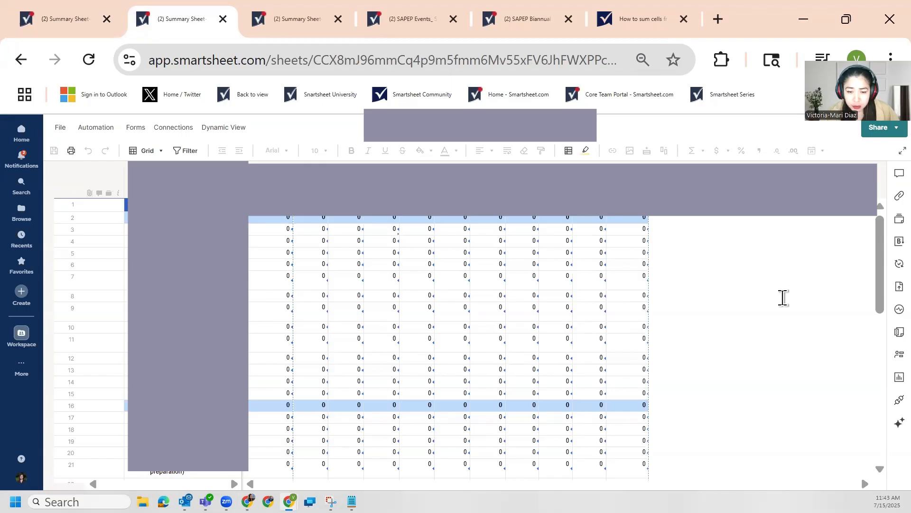
- Compare the columns of the three summary sheets, ending on the third sheet
key(ctrl+Tab)
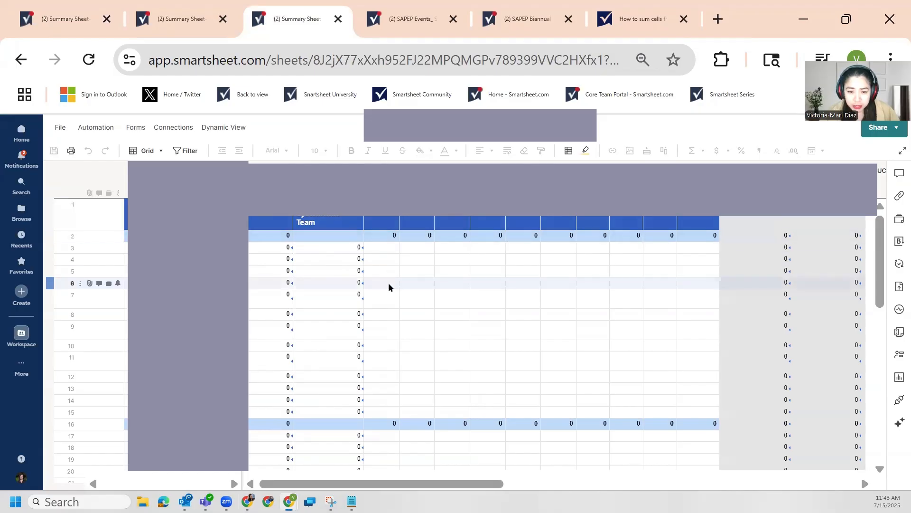
key(ctrl+a)
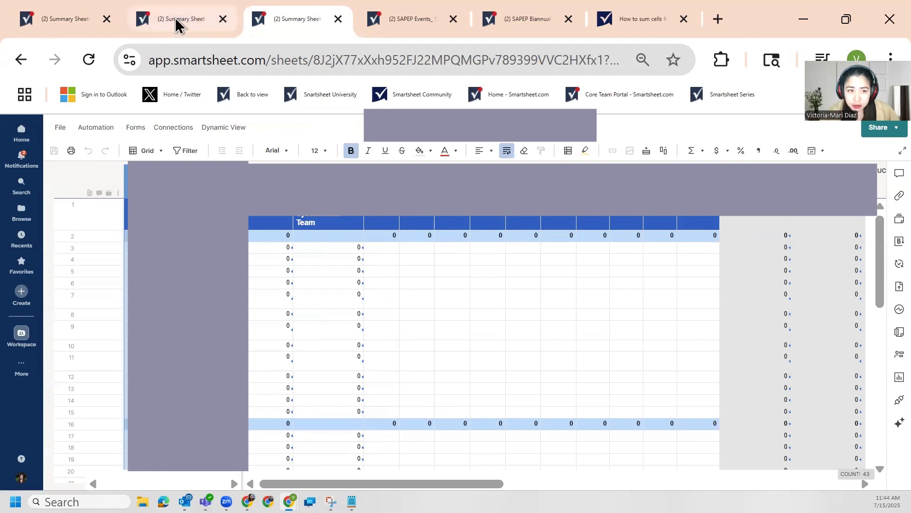
click(69, 20)
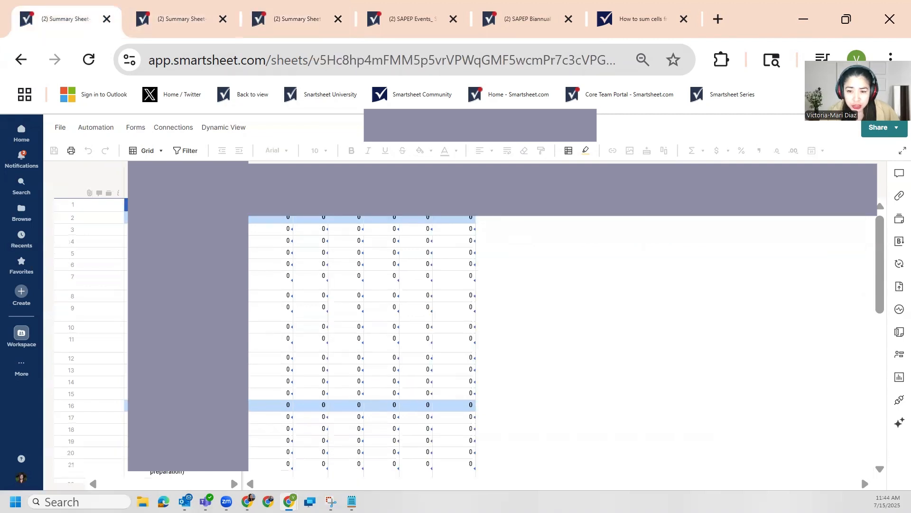
click(192, 21)
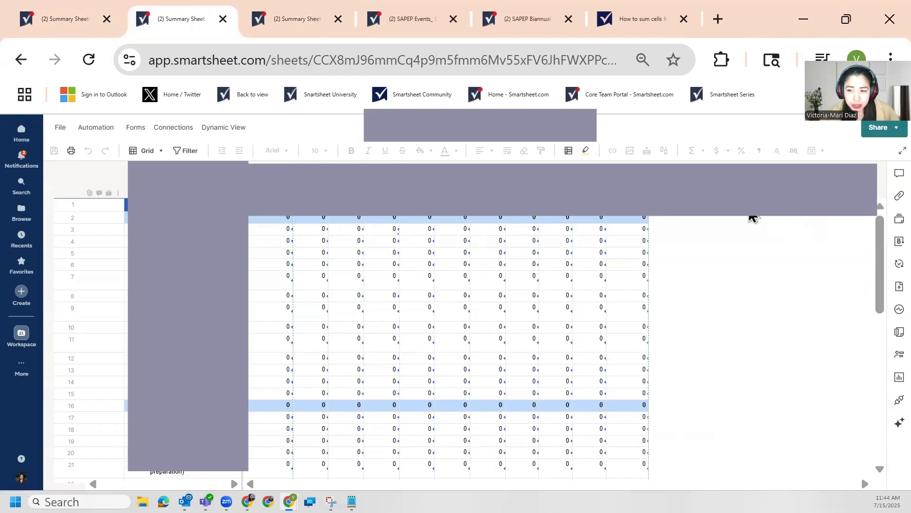
click(324, 34)
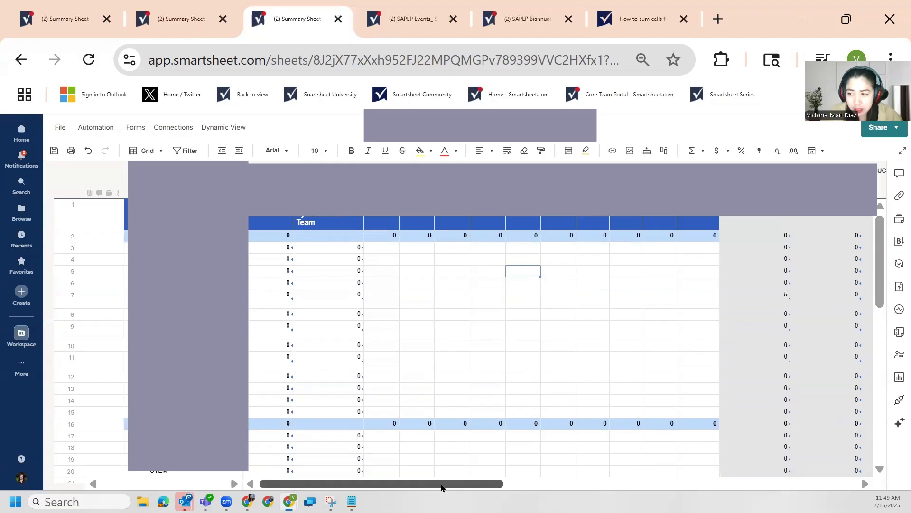
- Remove the existing links from the row 1 cells across the empty locked columns at the far end of the third summary sheet
drag(441, 486, 615, 485)
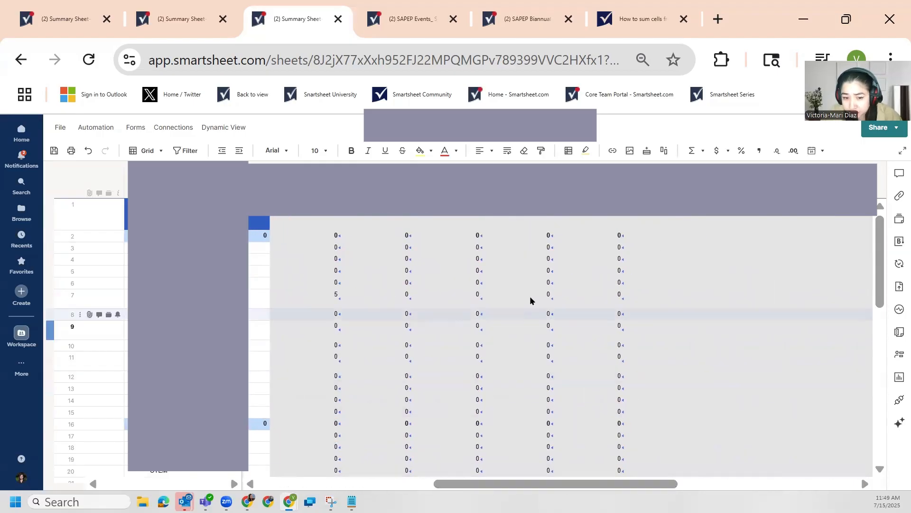
click(305, 184)
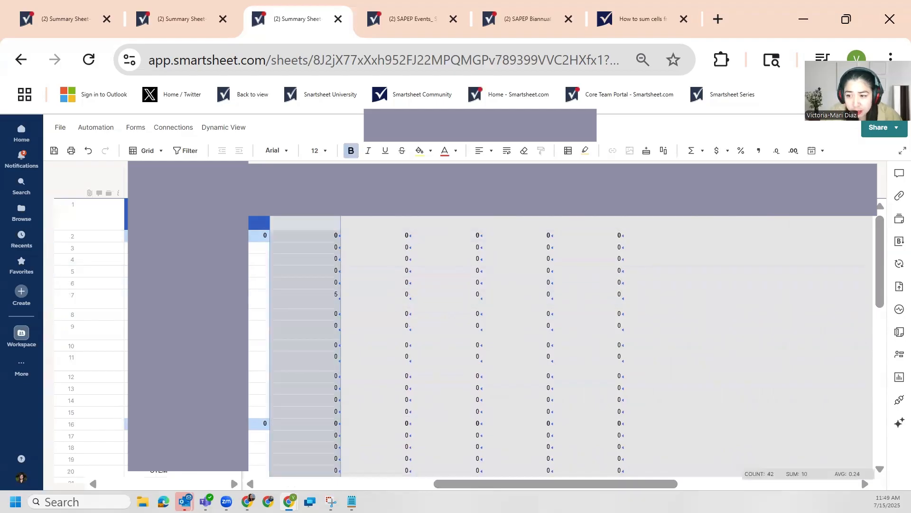
shift+click(660, 184)
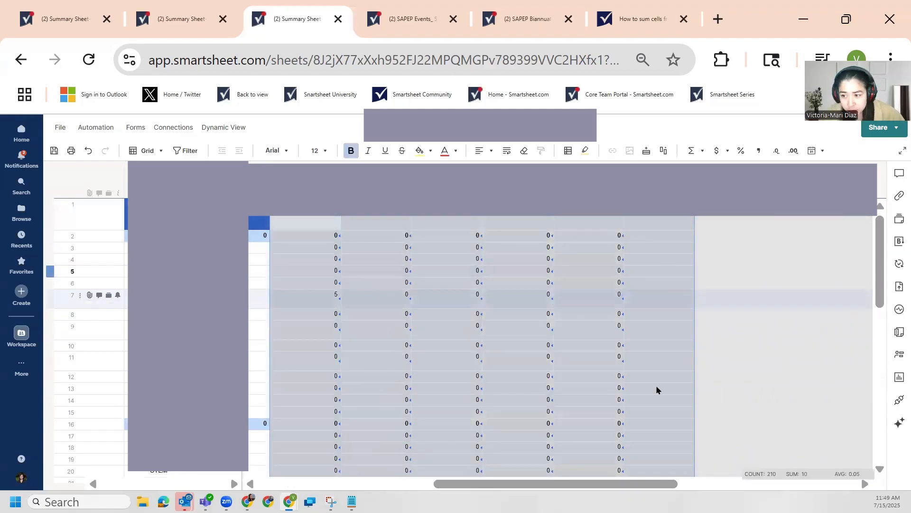
drag(605, 484, 767, 478)
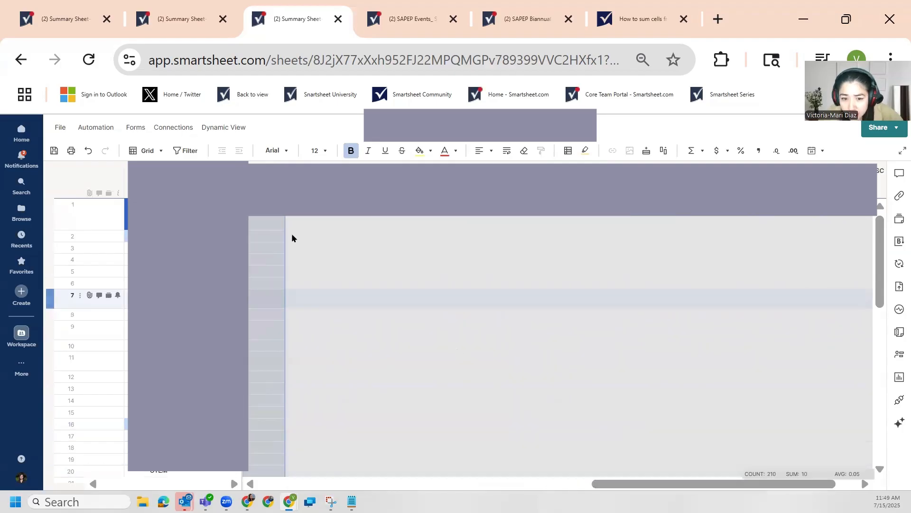
click(319, 184)
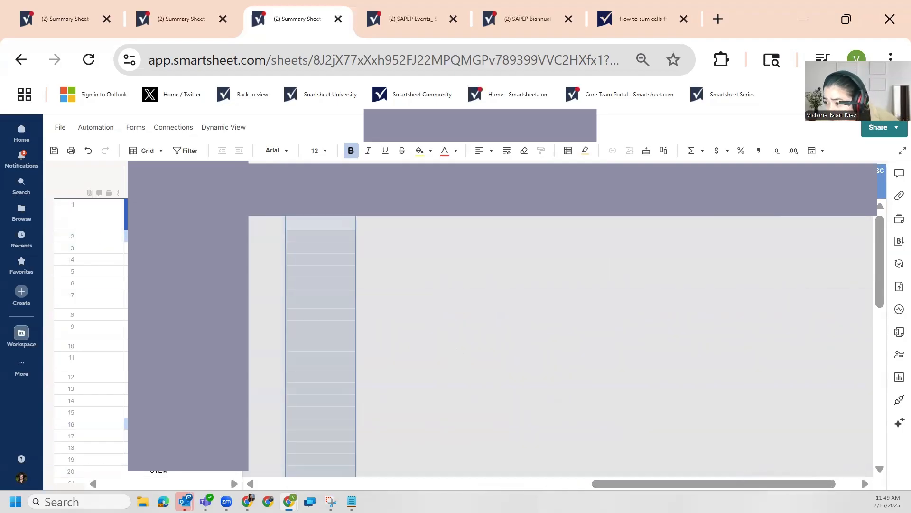
drag(779, 484, 802, 481)
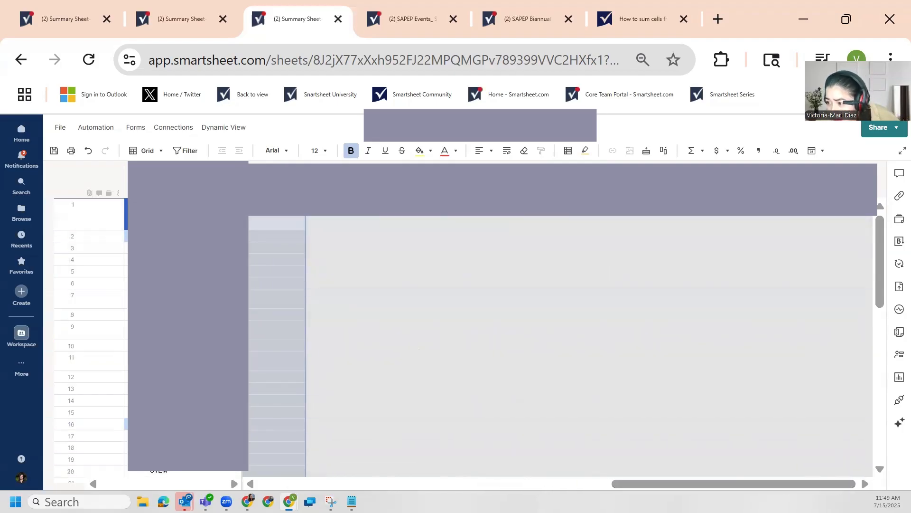
shift+click(833, 184)
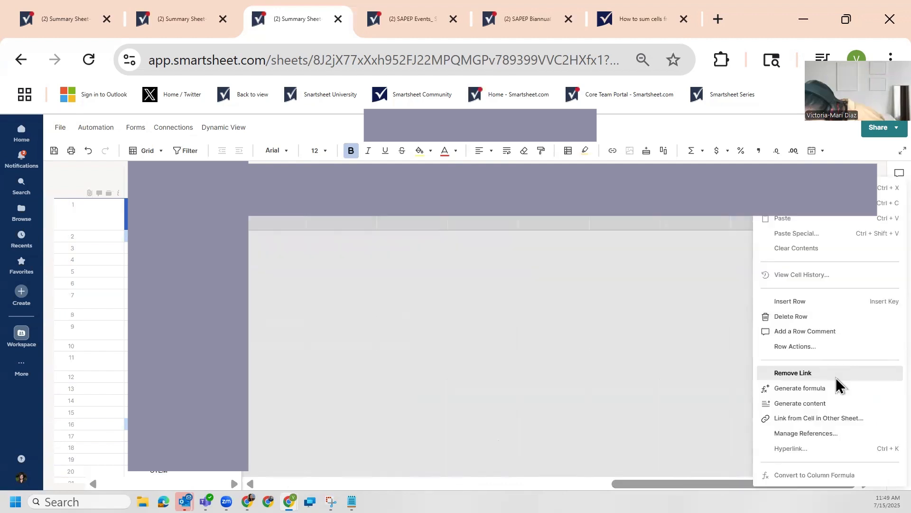
click(835, 375)
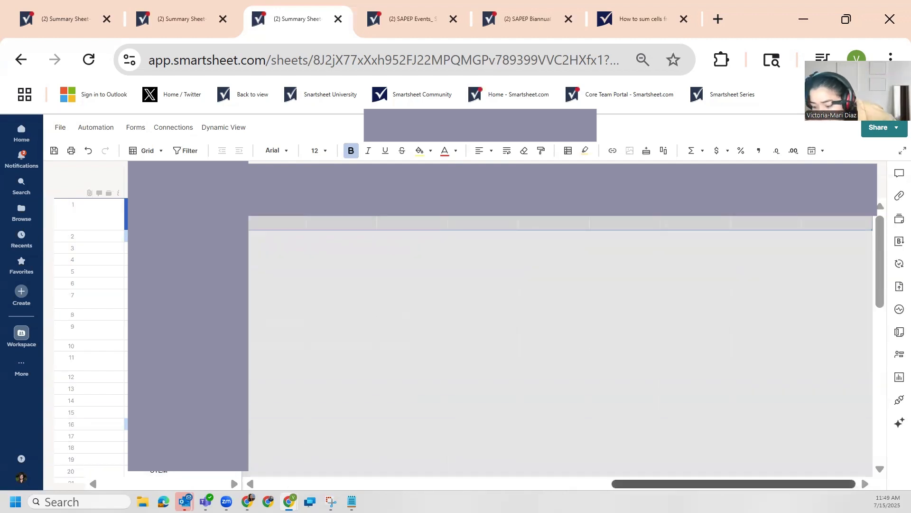
- Starting in row 1 of the first empty locked column, link in the full range of columns from the other summary sheet
click(589, 304)
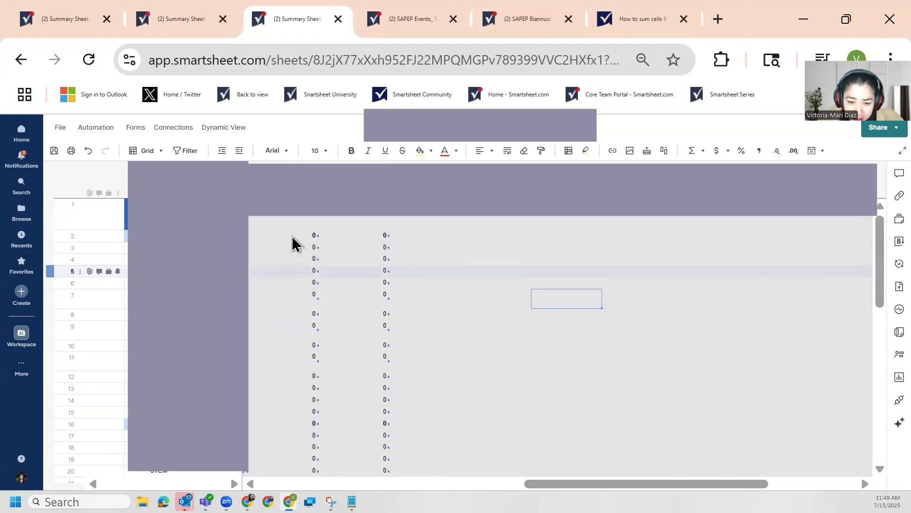
click(420, 221)
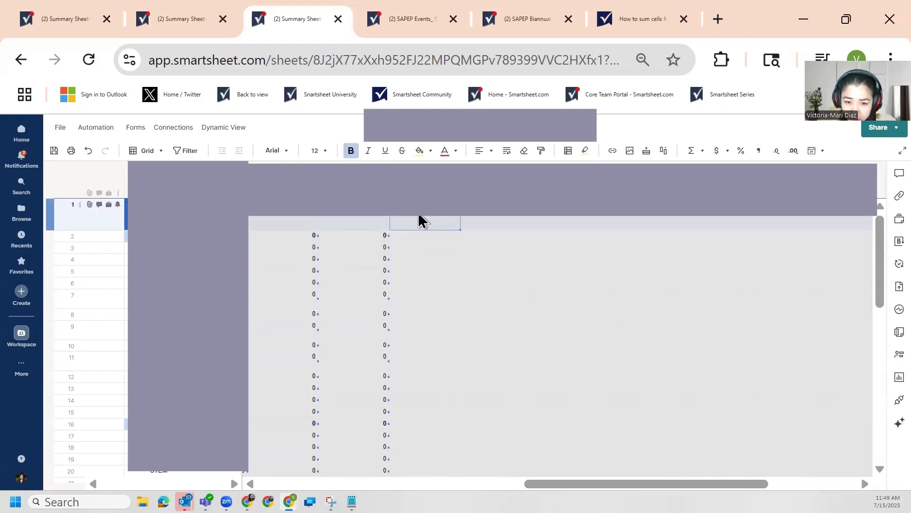
right_click(420, 222)
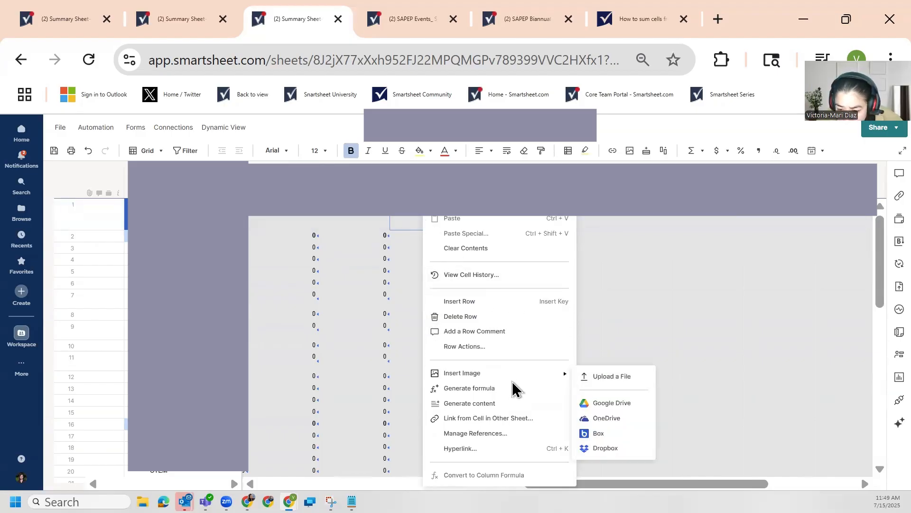
click(516, 420)
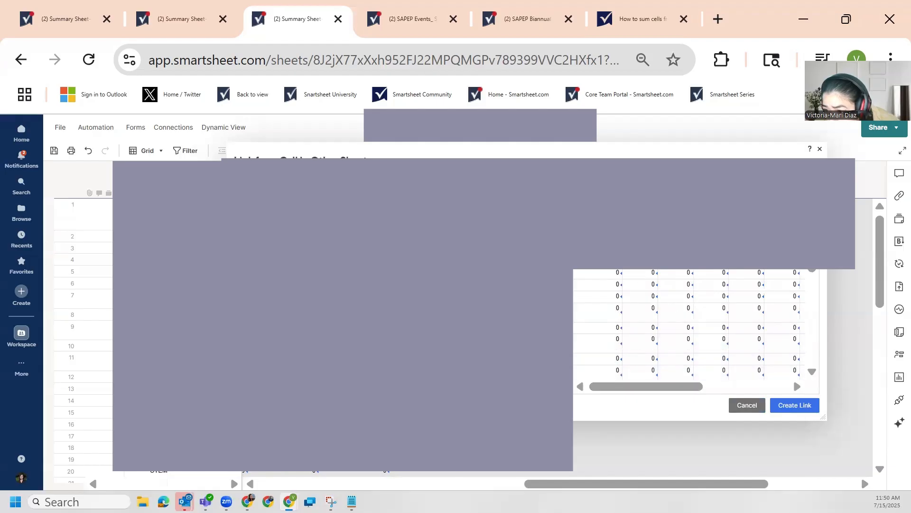
drag(664, 388, 779, 385)
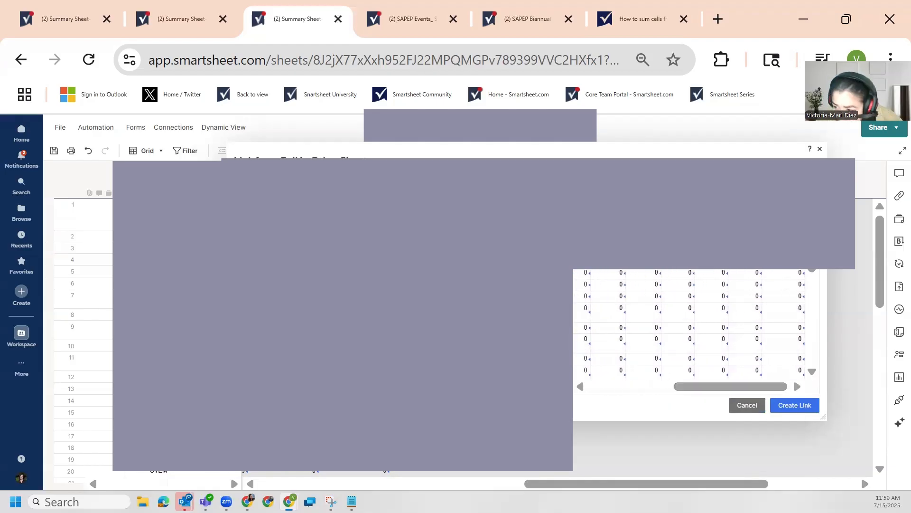
shift+click(784, 256)
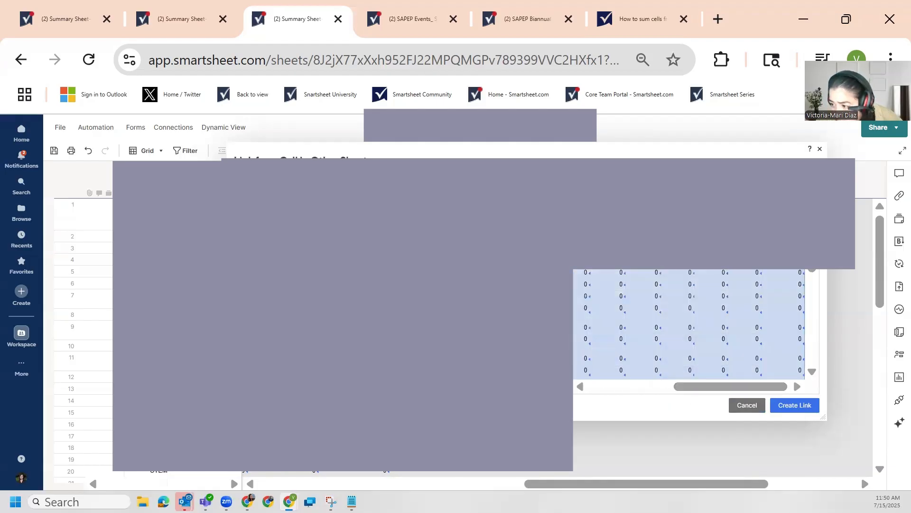
click(795, 405)
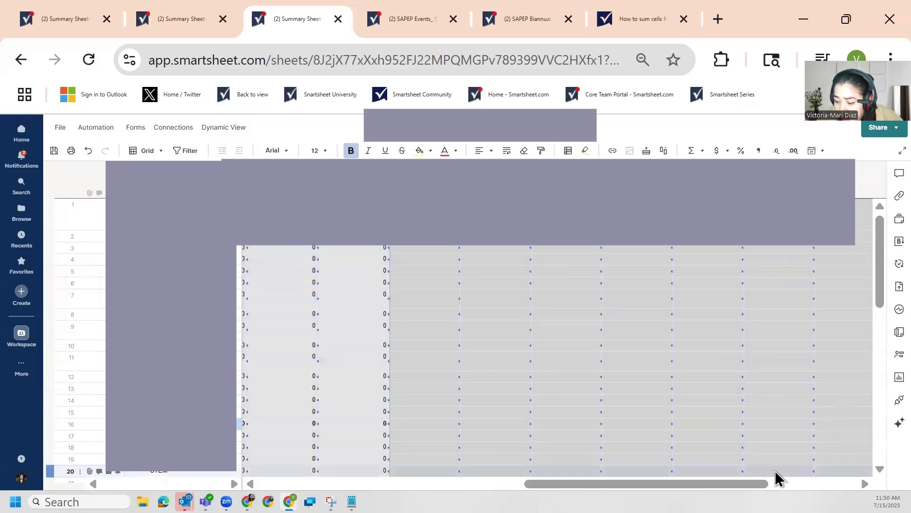
- Check the newly linked columns across the sheet and save it
drag(757, 484, 844, 484)
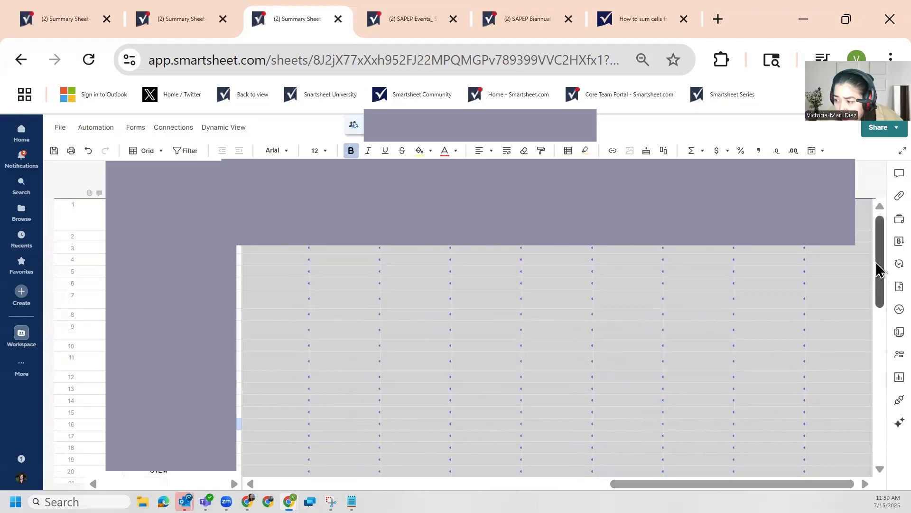
drag(880, 292, 878, 220)
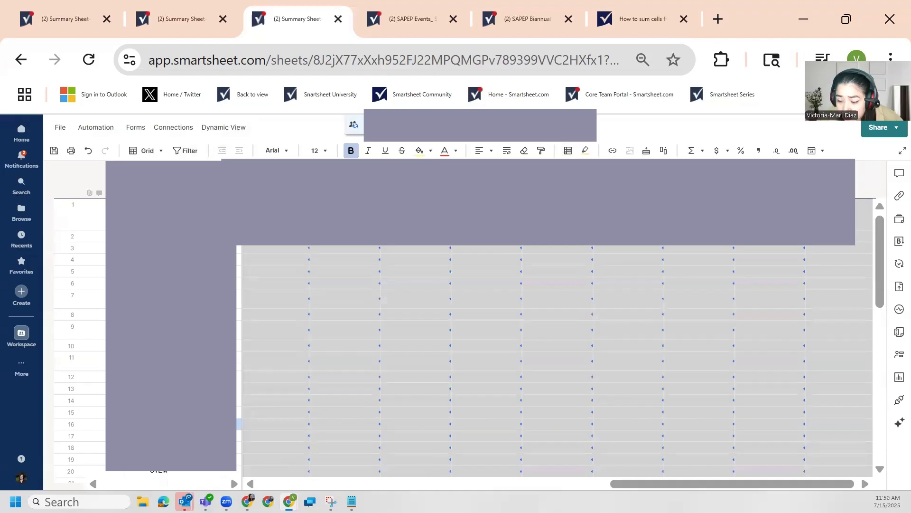
scroll(599, 357, left, 5)
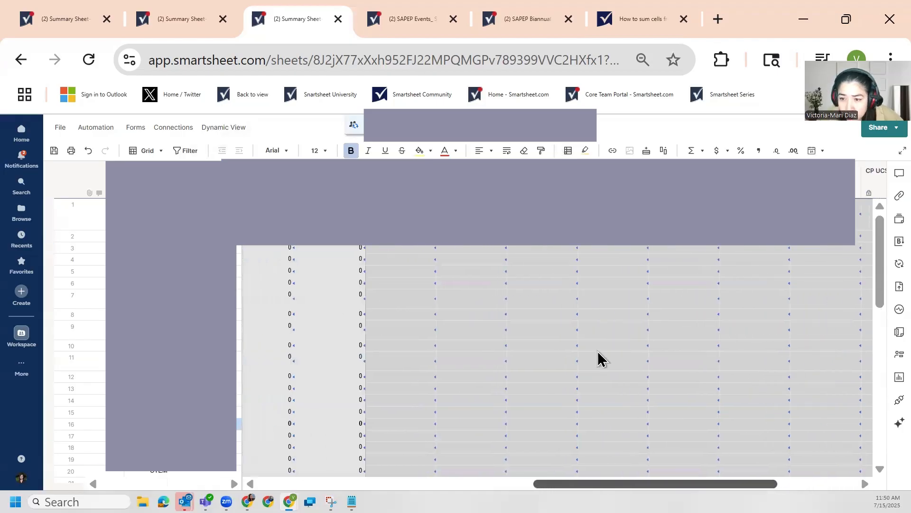
click(53, 150)
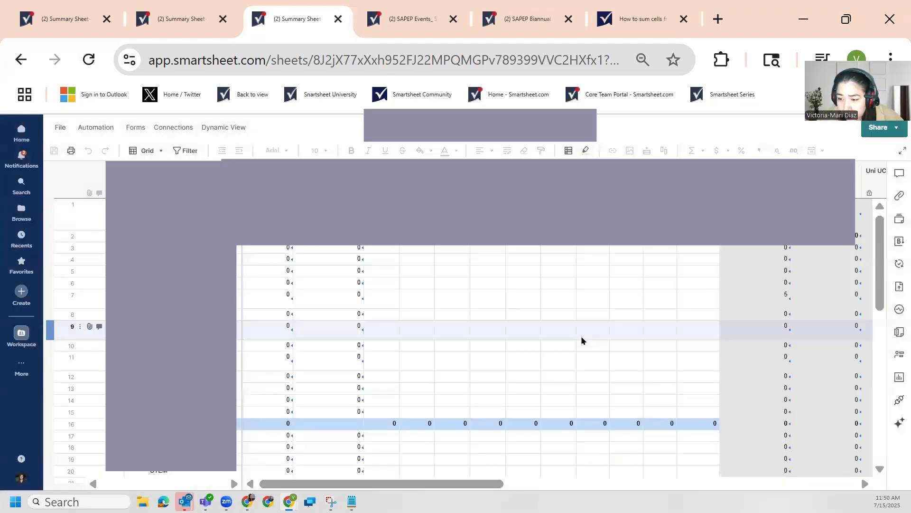
- In row 3 of the third blank column, enter a formula adding the matching linked cells in that row, and convert it to a column formula
drag(498, 488, 828, 484)
click(503, 177)
drag(764, 485, 438, 487)
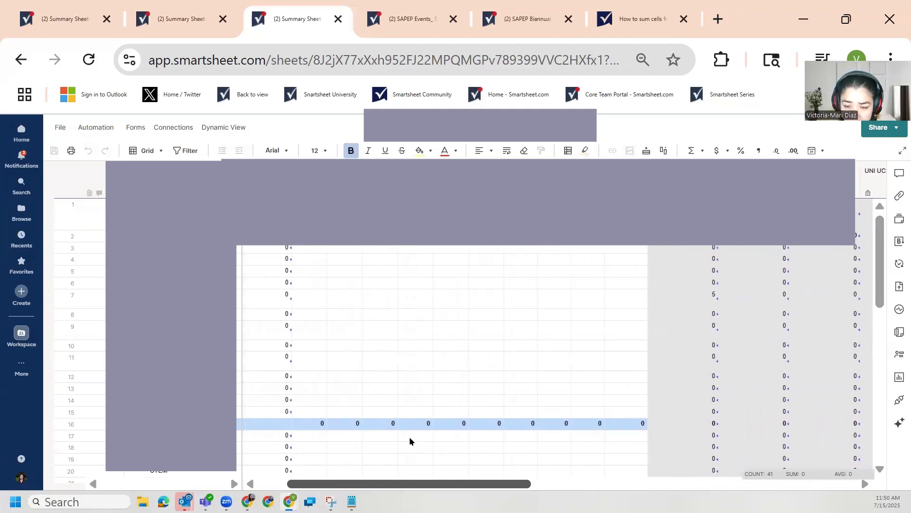
click(377, 250)
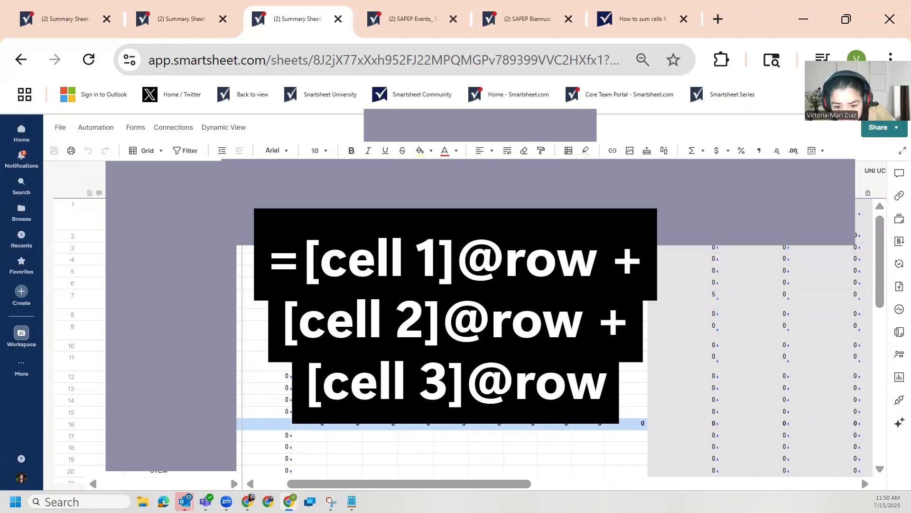
drag(447, 487, 505, 488)
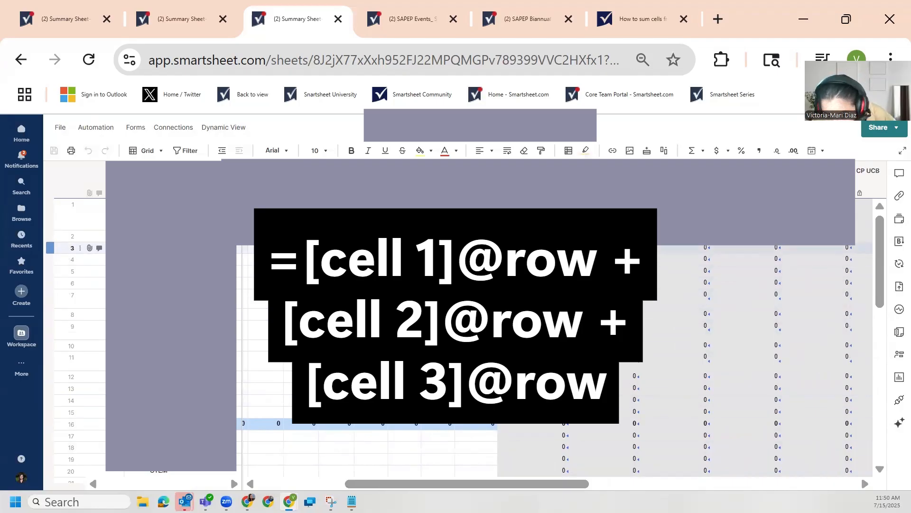
drag(587, 482, 702, 477)
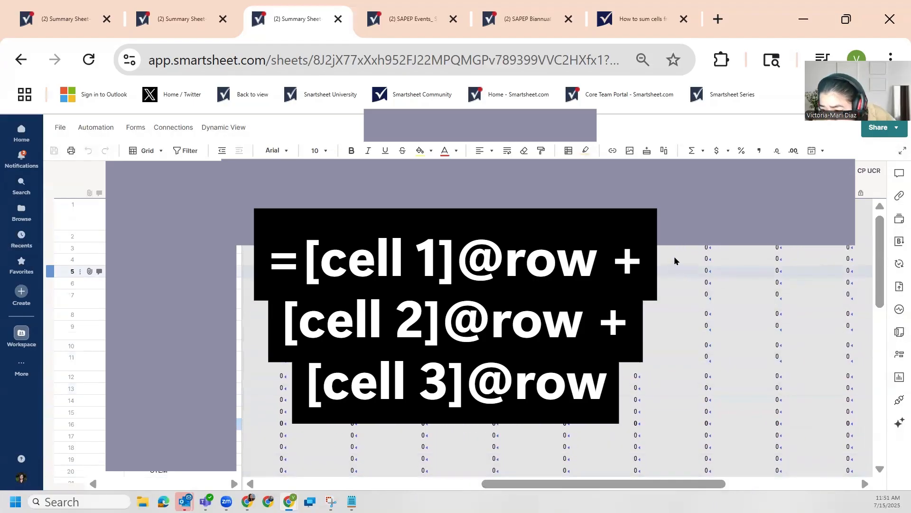
click(679, 236)
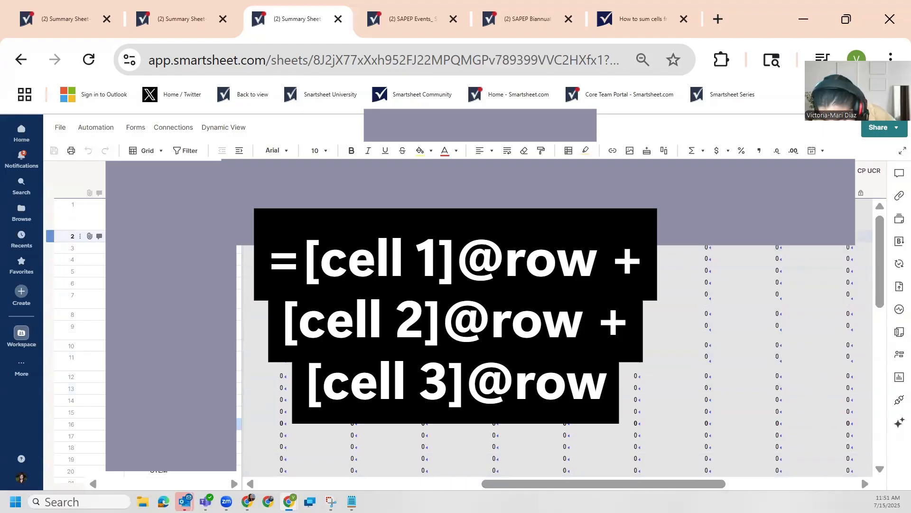
drag(647, 483, 423, 489)
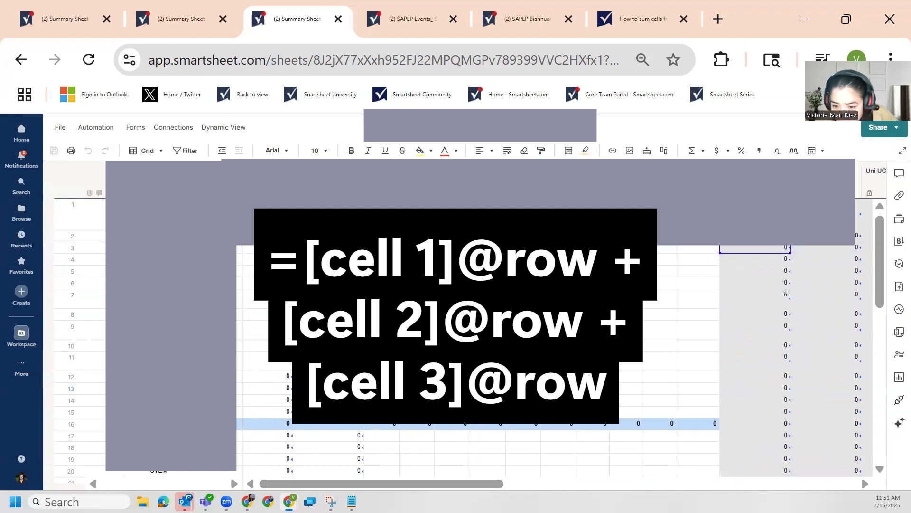
key(Return)
right_click(463, 247)
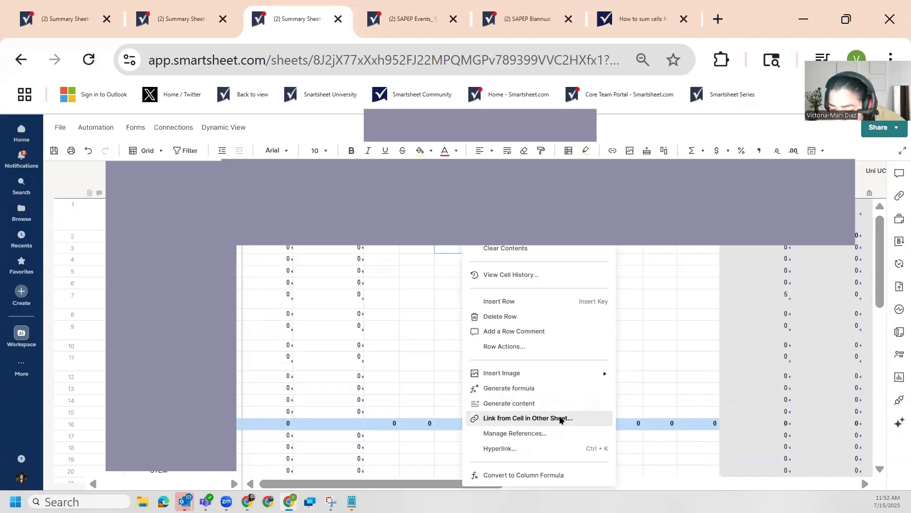
click(562, 477)
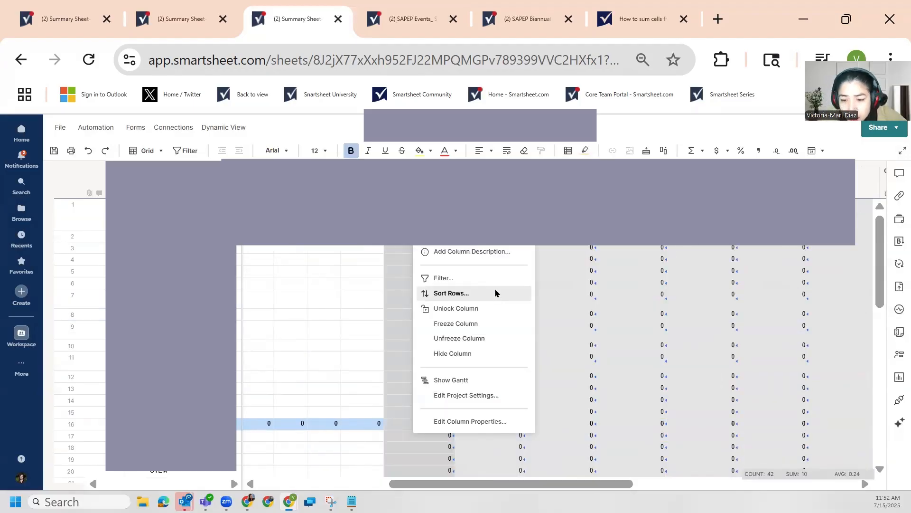
- Insert a Text/Number divider column before the first linked column, titled with // and a brief description for the following columns
mouse_move(551, 483)
mouse_down()
mouse_move(419, 477)
mouse_move(535, 483)
mouse_up()
right_click(510, 176)
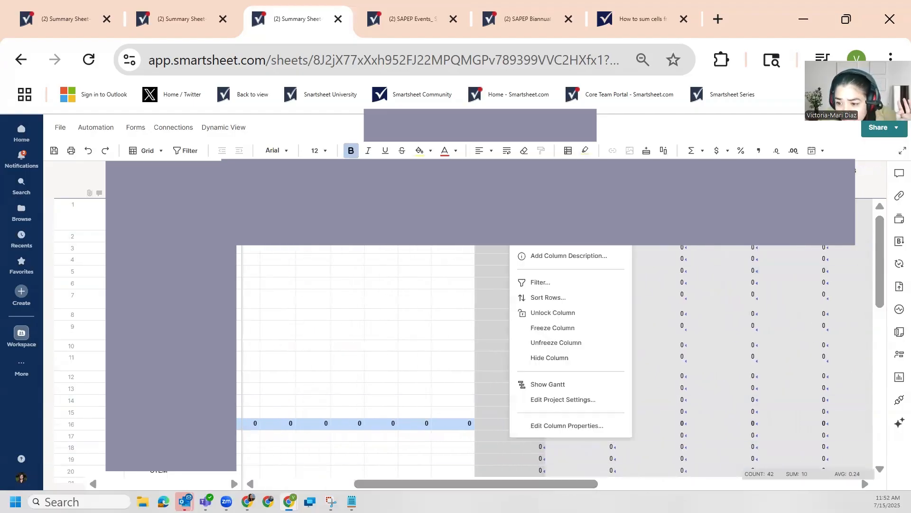
click(553, 185)
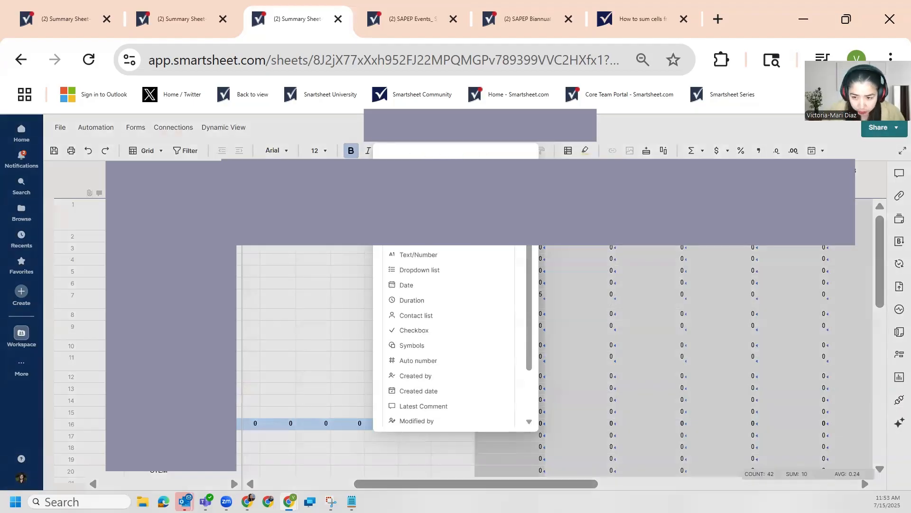
click(419, 254)
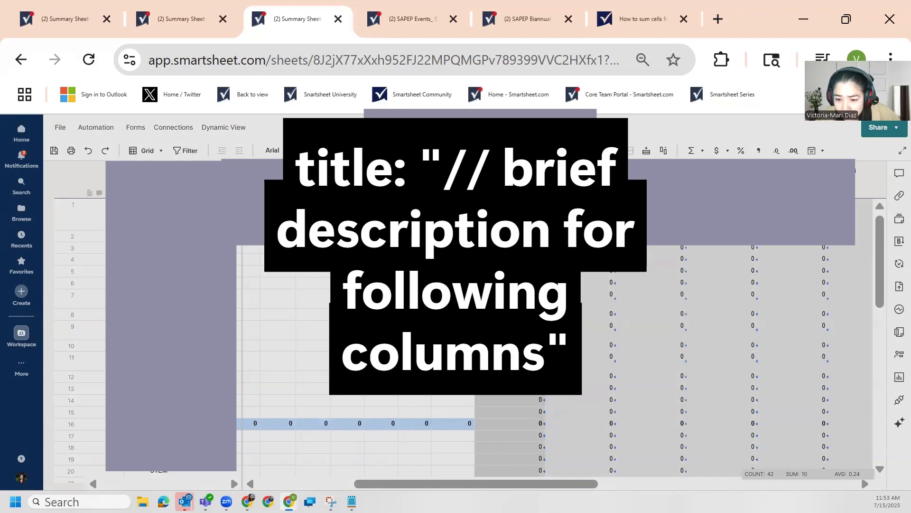
click(501, 291)
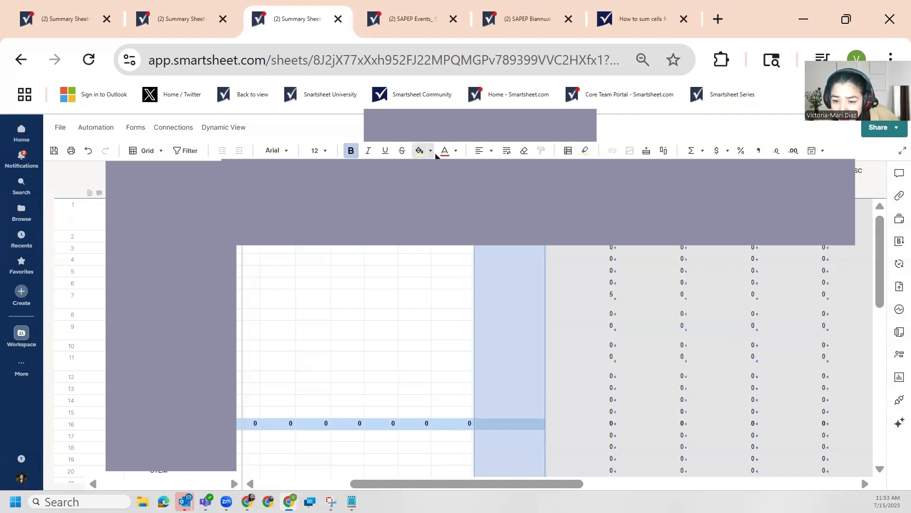
- Fill the new divider column with black and review the dividers between the linked column groups
click(419, 150)
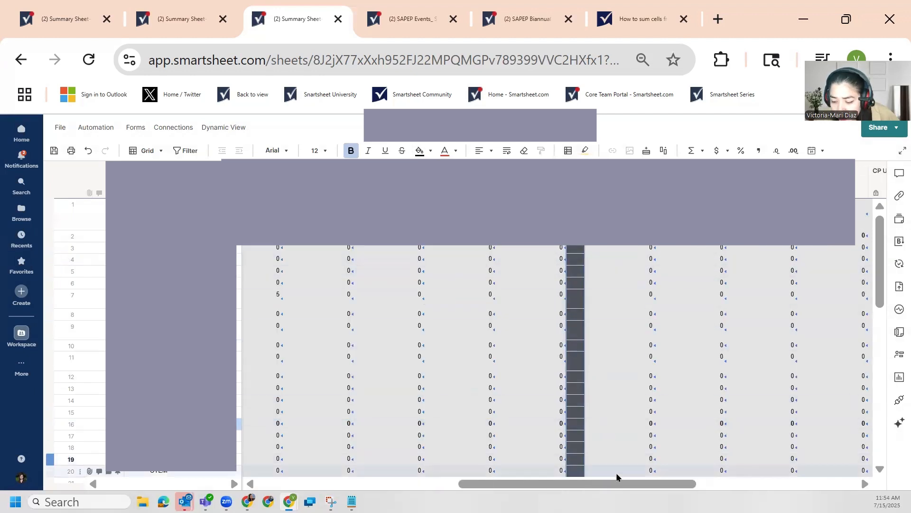
drag(618, 483, 577, 458)
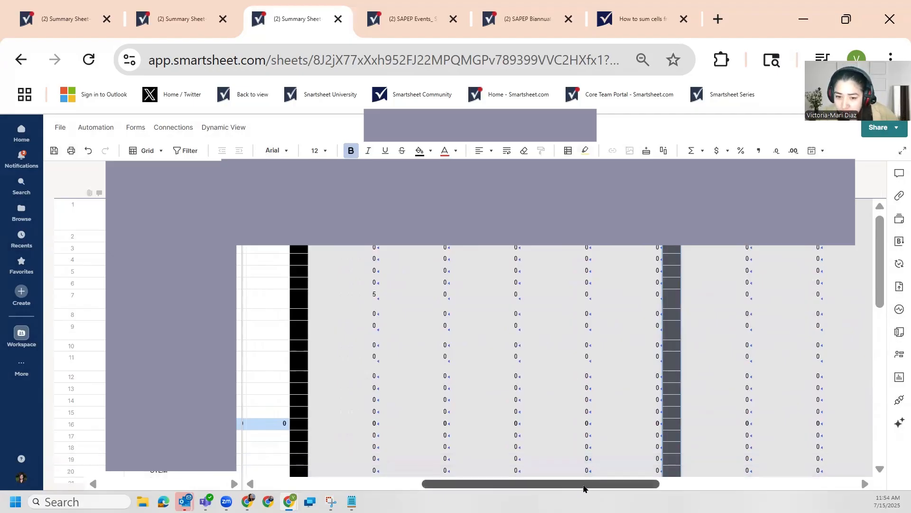
drag(584, 488, 588, 487)
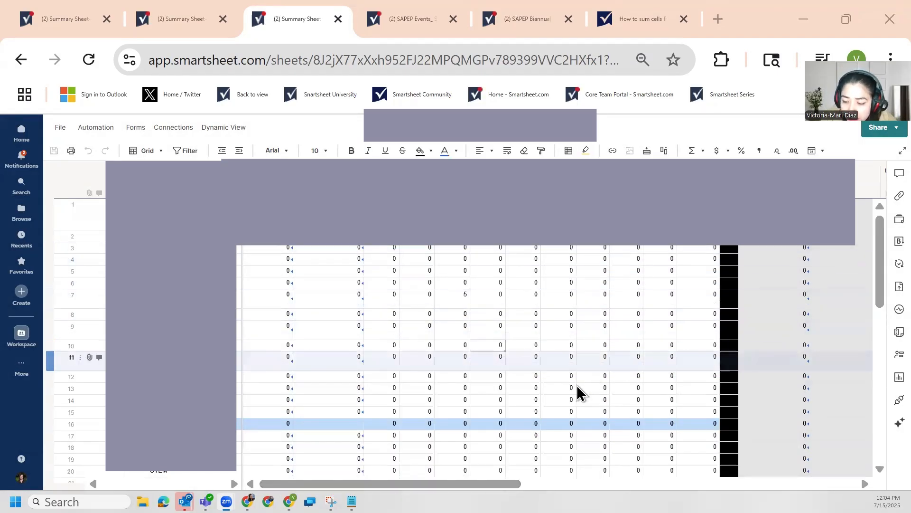
- Examine the column formula results down all rows and across to the linked columns
scroll(519, 394, down, 2)
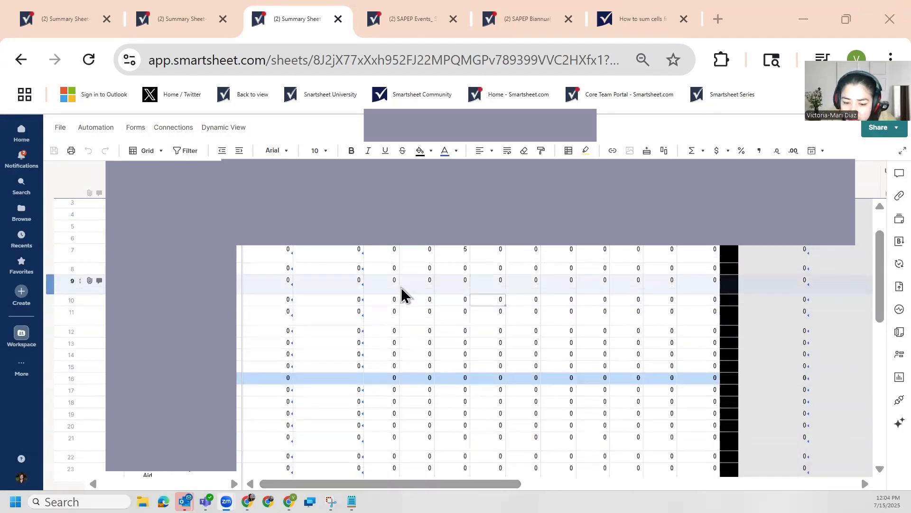
scroll(401, 296, up, 3)
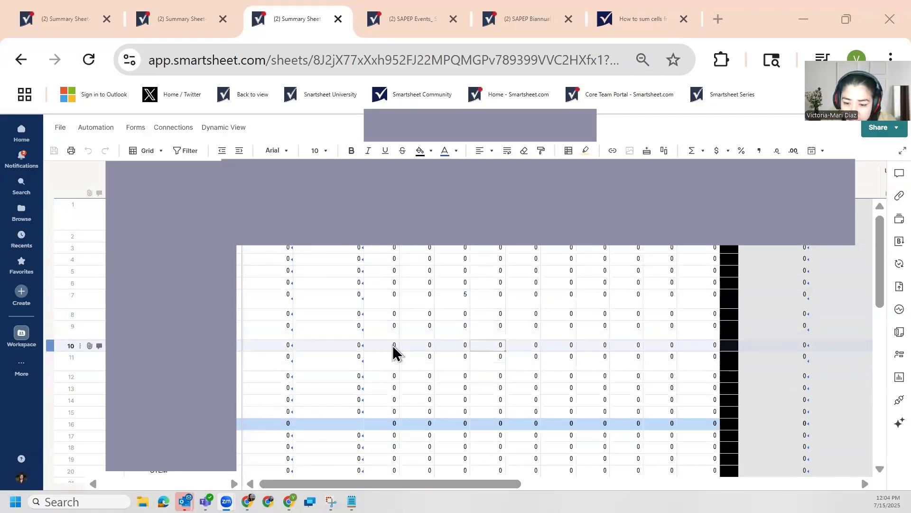
scroll(395, 351, down, 8)
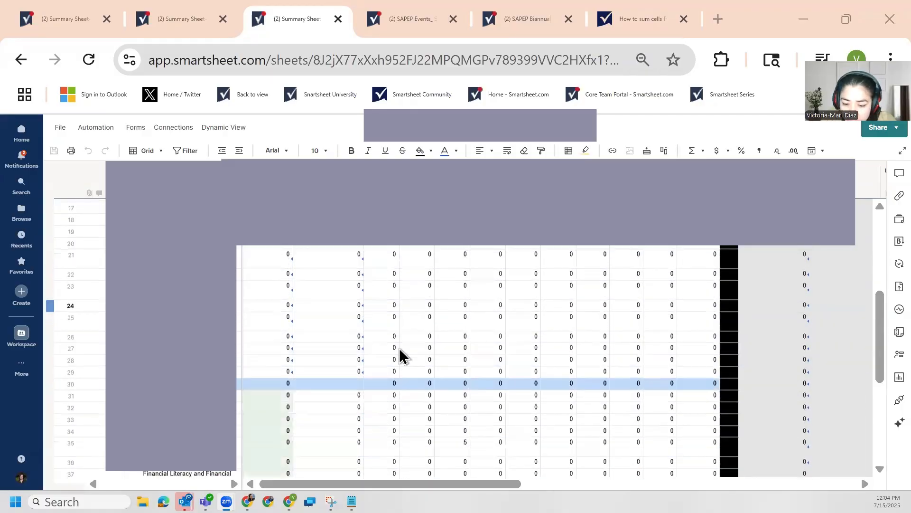
scroll(463, 426, down, 2)
scroll(461, 420, up, 10)
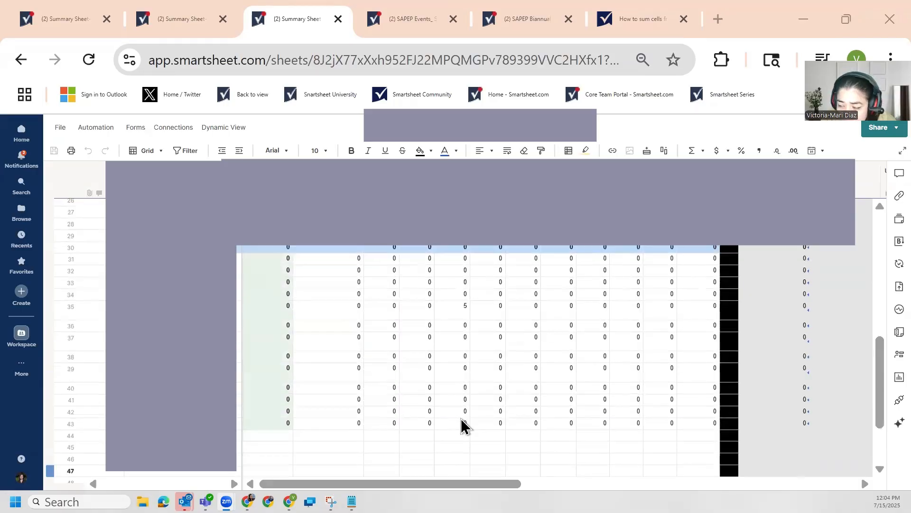
scroll(560, 333, right, 5)
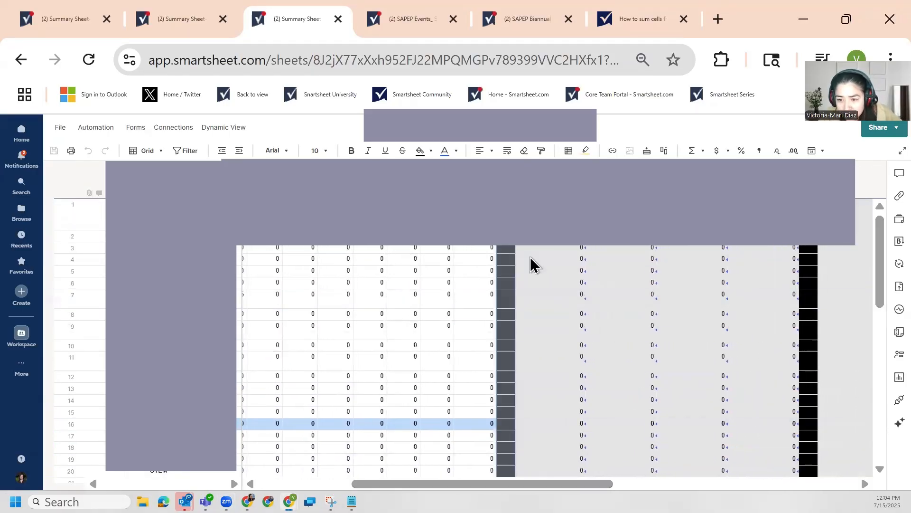
- Hide all columns from the first black divider through the last linked column at the end of the sheet
click(531, 265)
drag(586, 484, 878, 470)
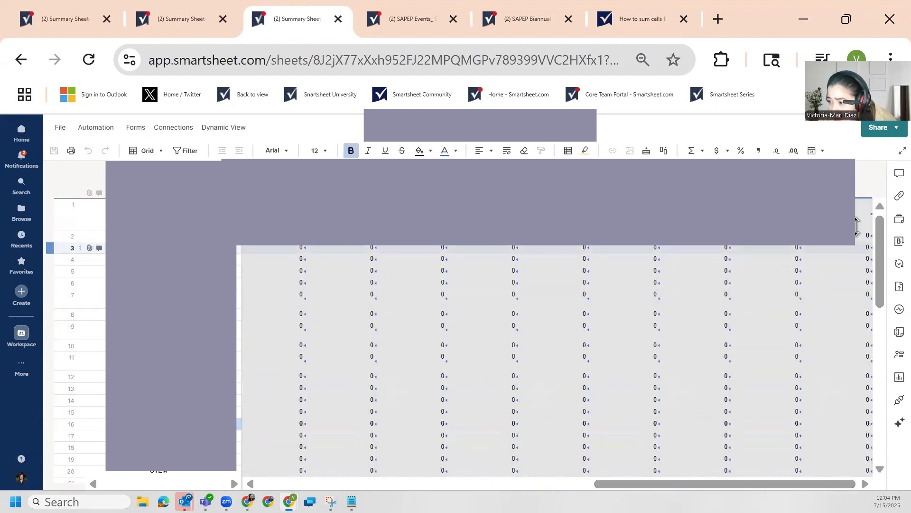
shift+click(861, 186)
right_click(552, 183)
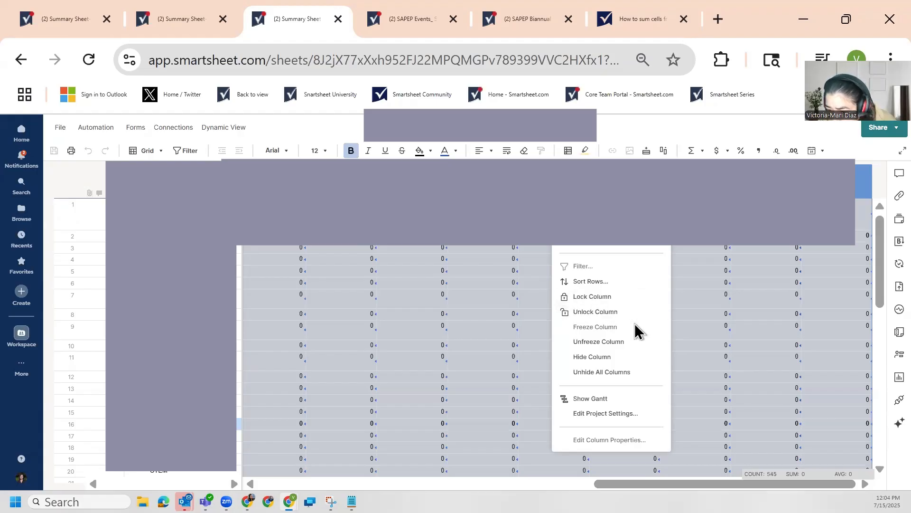
click(632, 359)
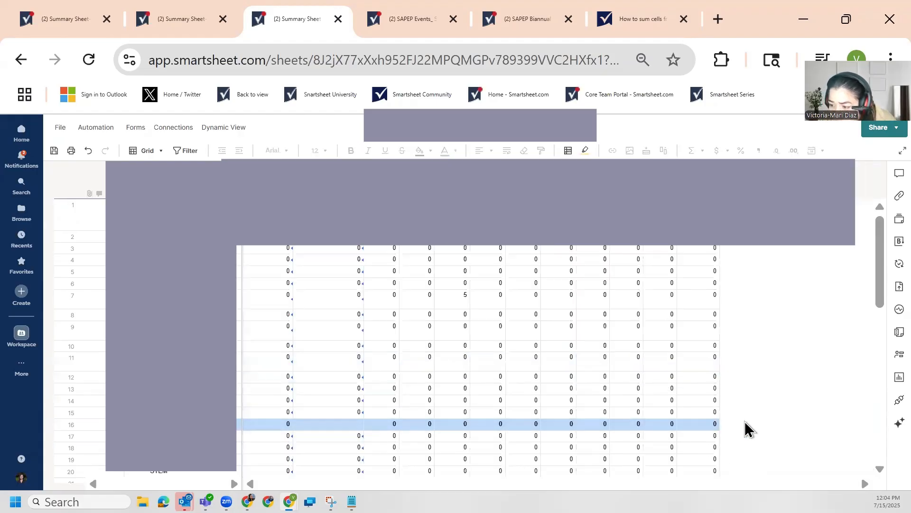